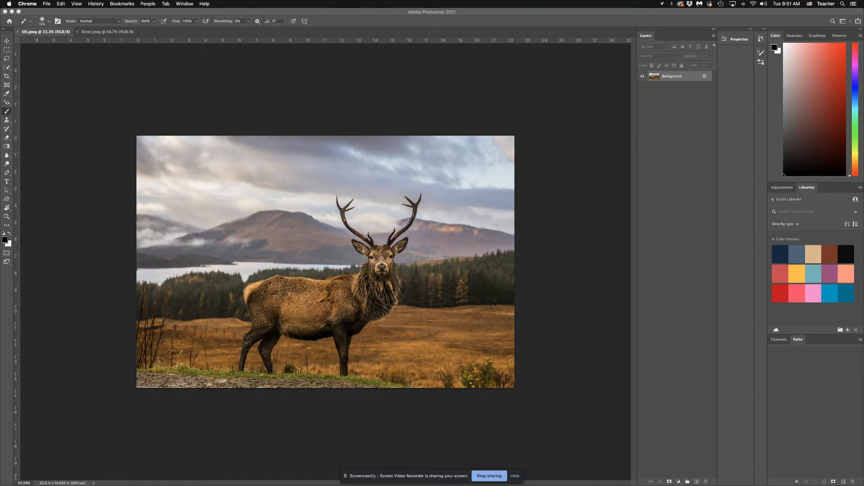
# - Select the elk with the Quick Selection tool using a larger brush
pyautogui.click(7, 67)
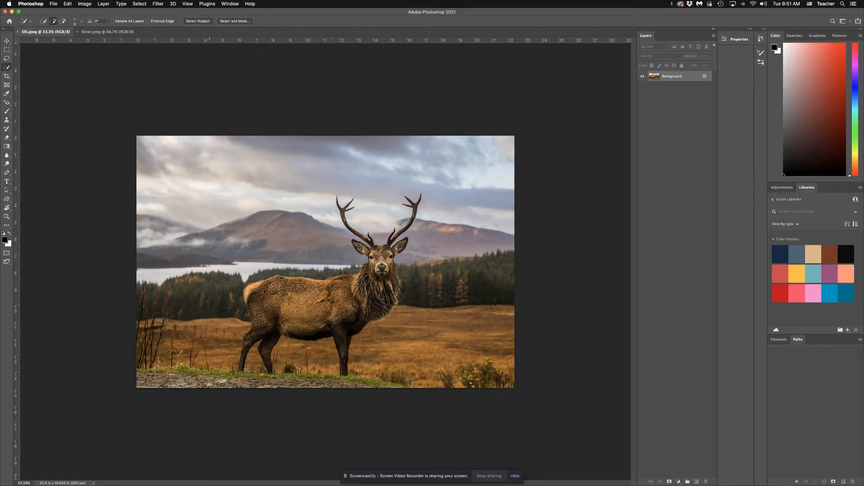
pyautogui.click(198, 22)
pyautogui.press(']')
pyautogui.press(']')
pyautogui.press(']')
pyautogui.press(']')
pyautogui.press(']')
pyautogui.press(']')
pyautogui.press(']')
pyautogui.press(']')
pyautogui.press(']')
pyautogui.moveTo(363, 218); pyautogui.dragTo(407, 252)
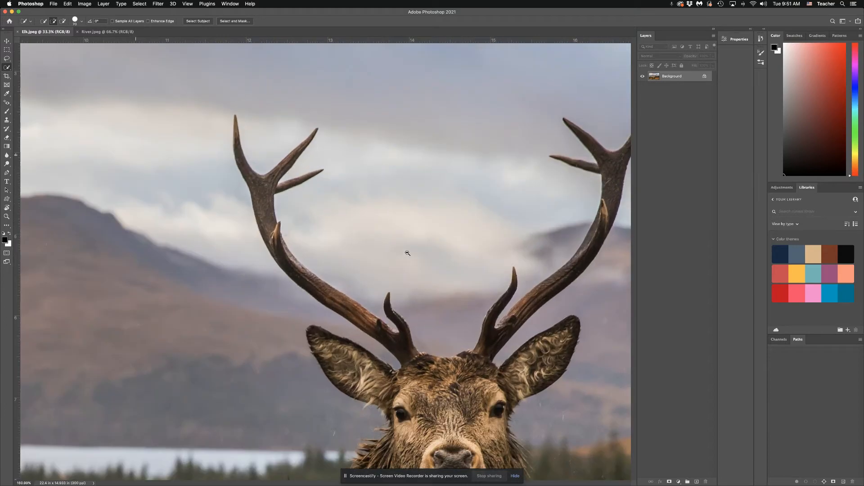
pyautogui.moveTo(453, 276); pyautogui.dragTo(309, 191)
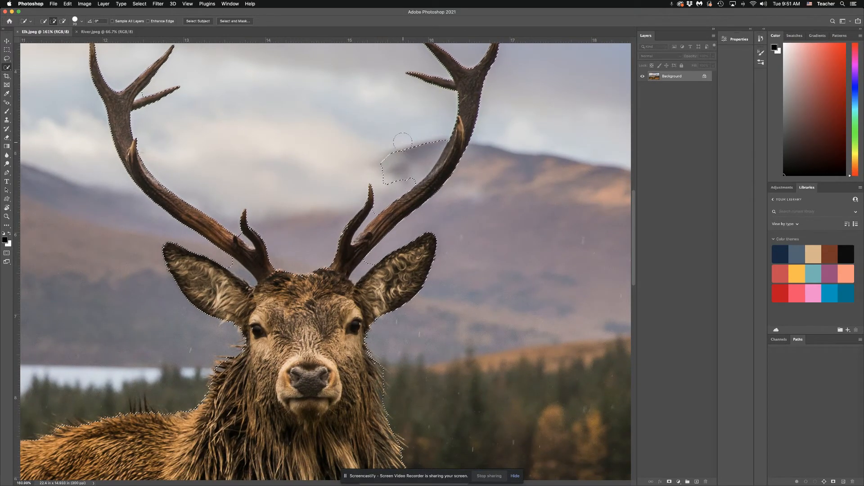
# - Subtract the stray mountain area beside the elk's antler from the selection, reducing the brush size
pyautogui.press('alt')
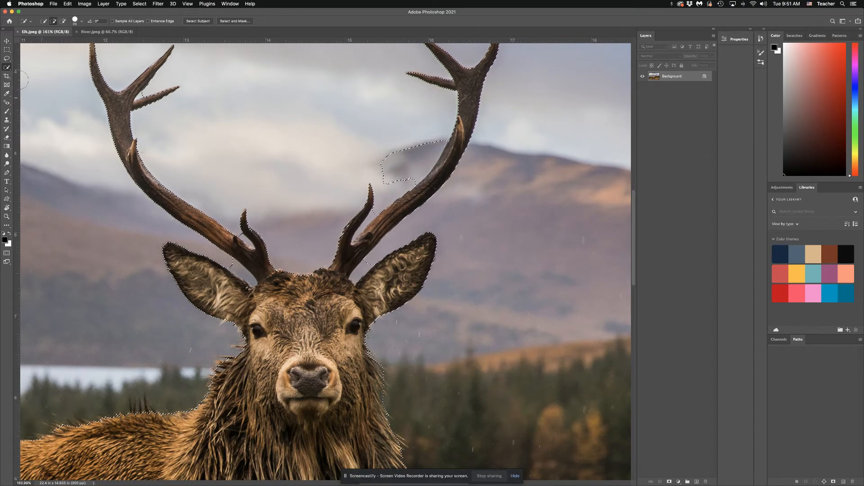
pyautogui.press('alt')
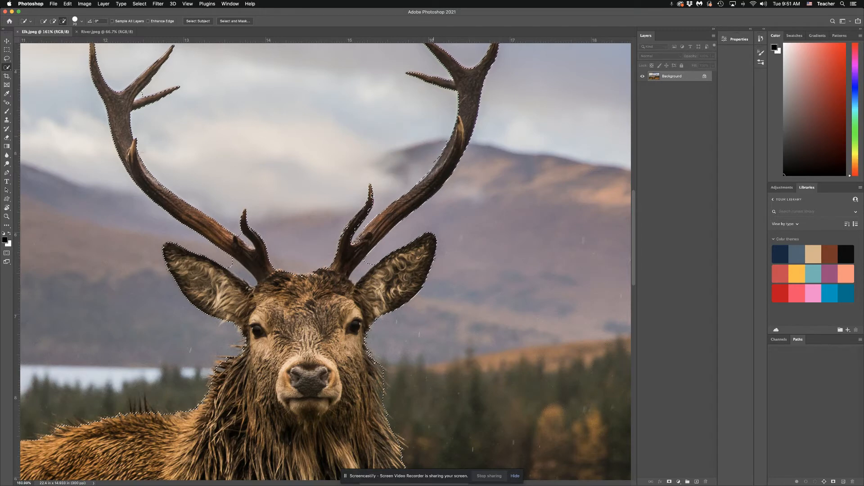
pyautogui.press('[')
pyautogui.press('[')
pyautogui.press('alt')
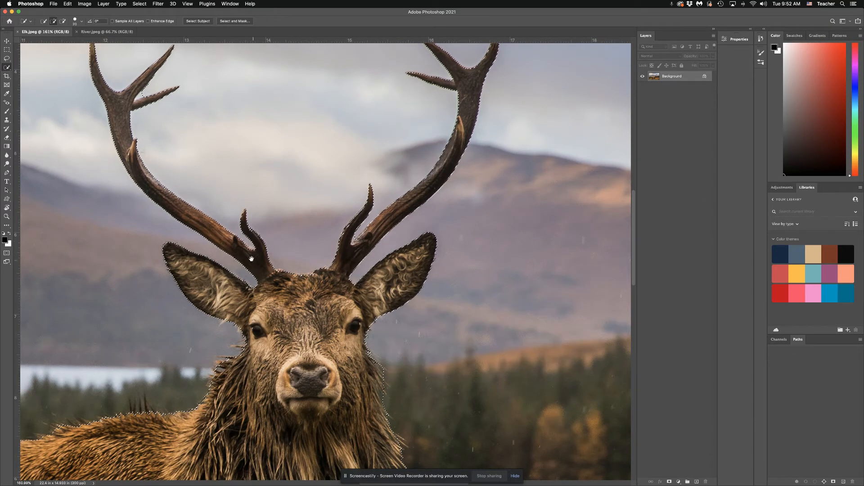
# - Check the selection edge down to the feet and subtract the twigs beside the hind leg
pyautogui.hscroll(-5, 278, 249)
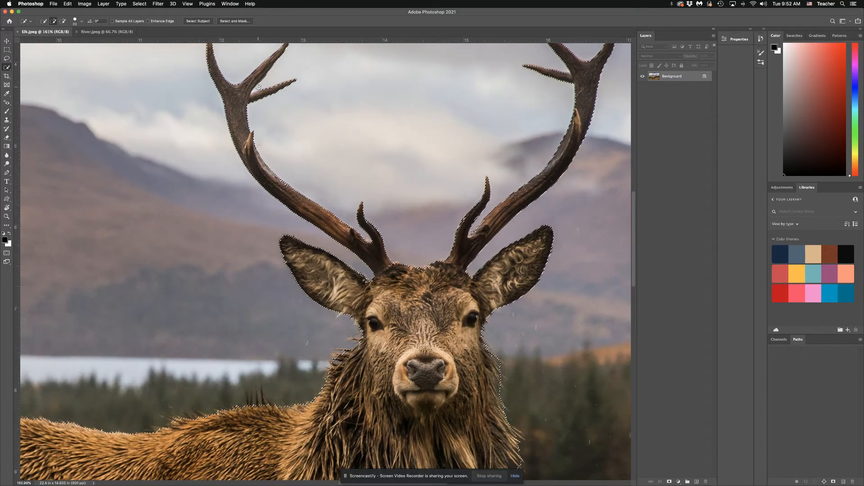
pyautogui.press('alt')
pyautogui.moveTo(332, 289); pyautogui.dragTo(502, 118)
pyautogui.scroll(-15, 502, 118)
pyautogui.hscroll(-8, 482, 187)
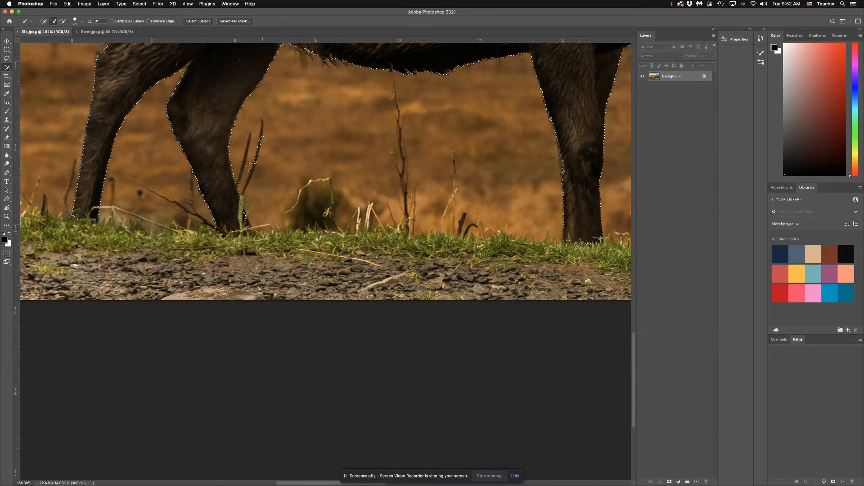
pyautogui.press('alt')
pyautogui.moveTo(261, 140); pyautogui.dragTo(250, 167)
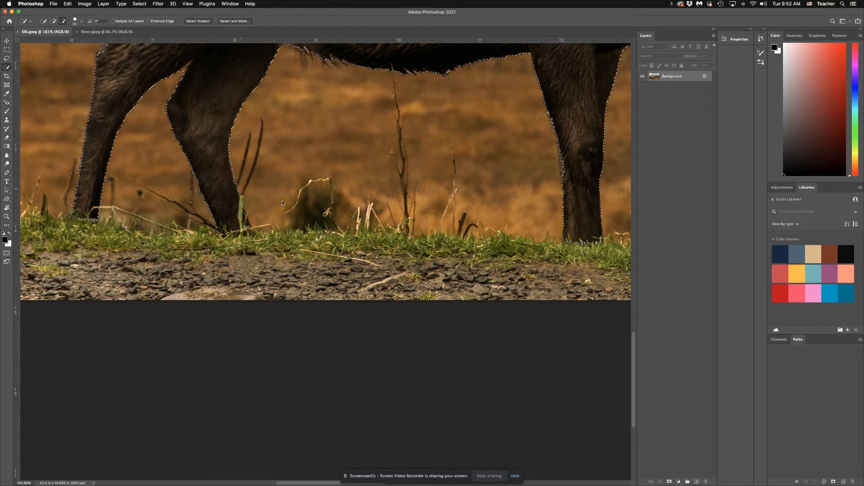
pyautogui.press('super+0')
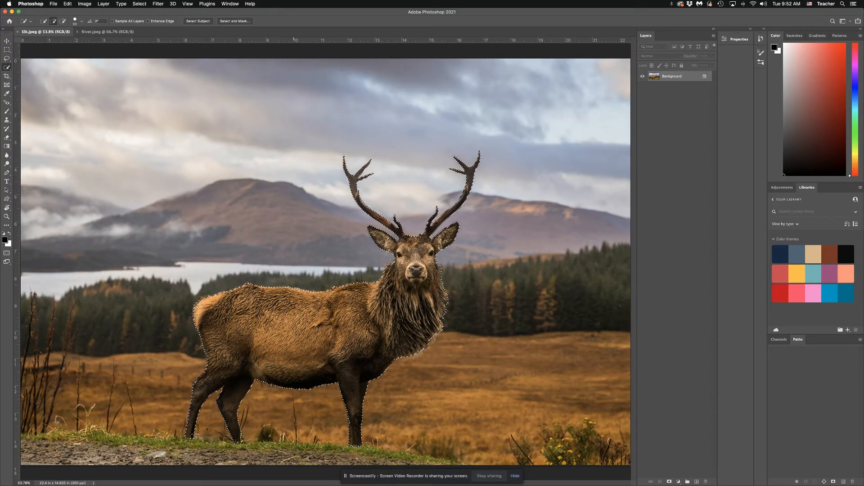
# - Refine the fur edges along the elk's back, hindquarters and chest in Select and Mask, touching up the chest with the brush
pyautogui.click(240, 21)
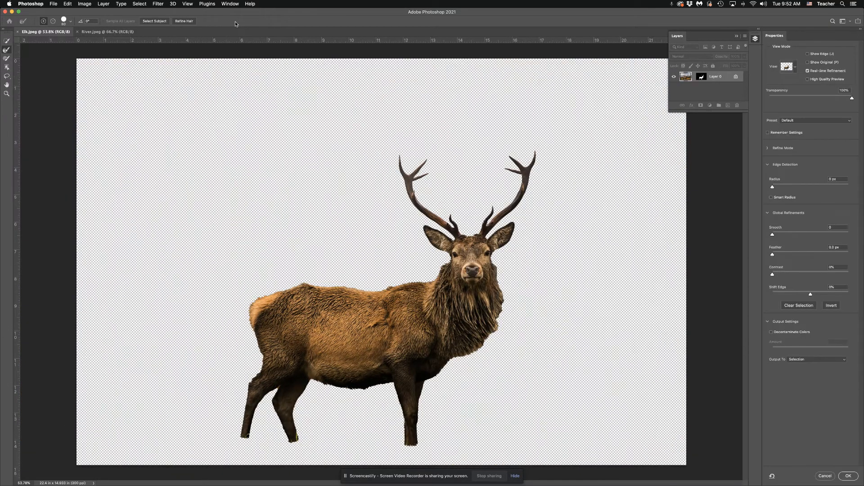
pyautogui.click(737, 37)
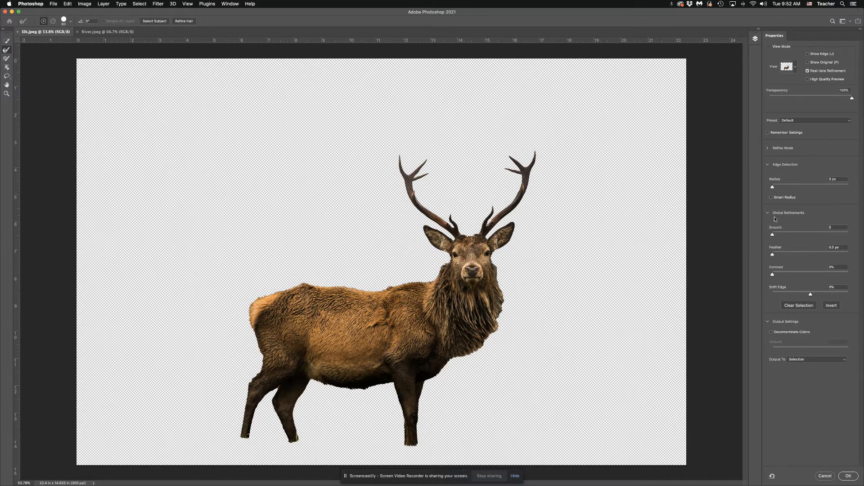
pyautogui.moveTo(852, 99)
pyautogui.mouseDown()
pyautogui.moveTo(810, 99)
pyautogui.moveTo(852, 98)
pyautogui.mouseUp()
pyautogui.moveTo(431, 278)
pyautogui.mouseDown()
pyautogui.moveTo(358, 288)
pyautogui.moveTo(294, 282)
pyautogui.moveTo(262, 293)
pyautogui.moveTo(247, 307)
pyautogui.moveTo(261, 359)
pyautogui.moveTo(249, 378)
pyautogui.mouseUp()
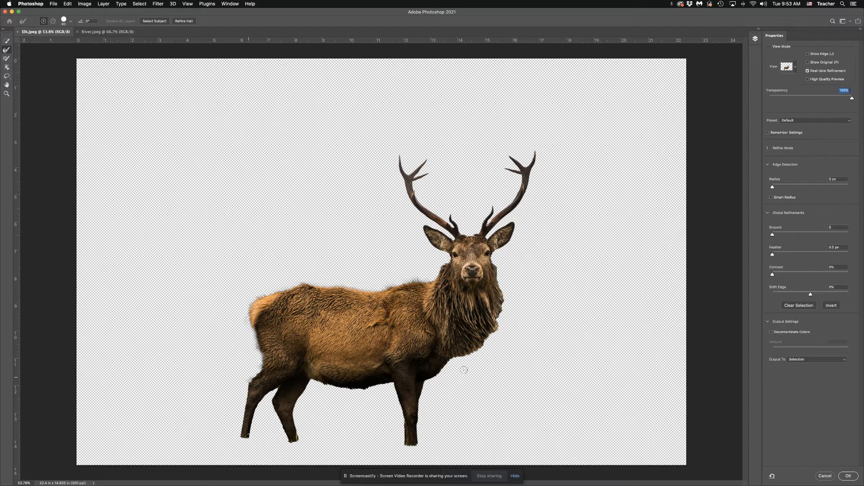
pyautogui.moveTo(455, 363)
pyautogui.mouseDown()
pyautogui.moveTo(498, 328)
pyautogui.moveTo(506, 298)
pyautogui.moveTo(496, 263)
pyautogui.moveTo(497, 302)
pyautogui.mouseUp()
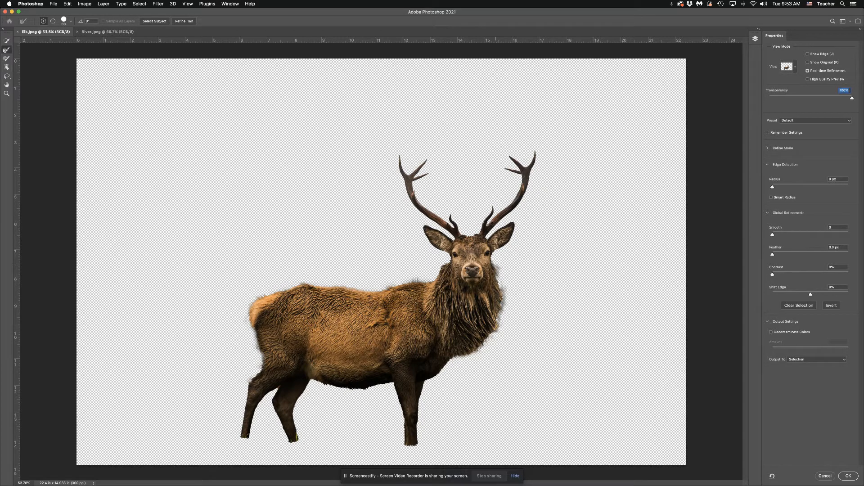
pyautogui.click(6, 59)
pyautogui.keyDown('alt'); pyautogui.moveTo(507, 280); pyautogui.dragTo(497, 341); pyautogui.keyUp('alt')
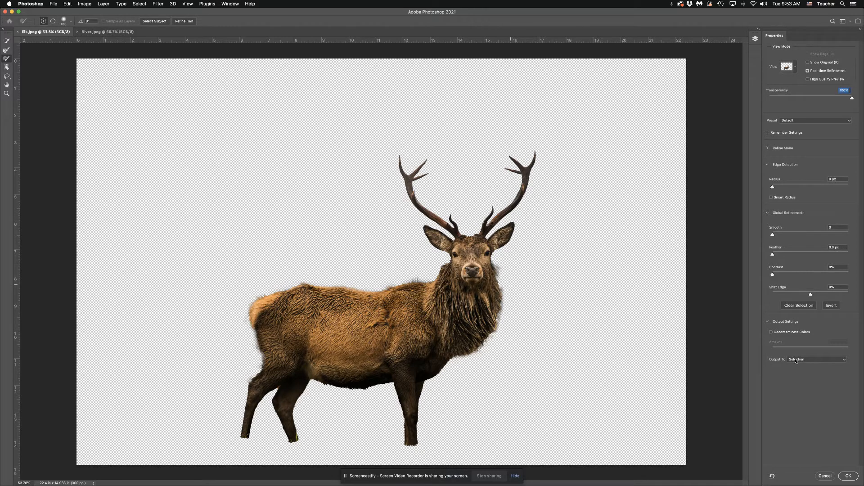
# - Output the refined selection as a New Layer with Layer Mask
pyautogui.click(809, 359)
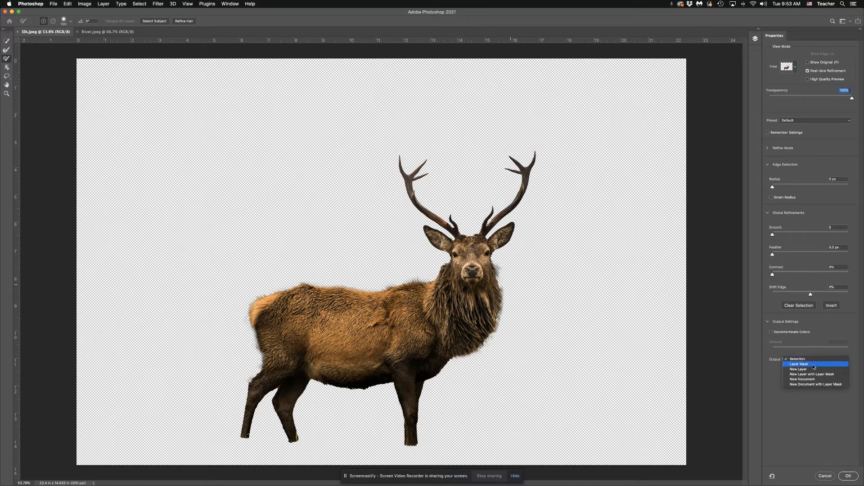
pyautogui.click(821, 375)
pyautogui.click(849, 476)
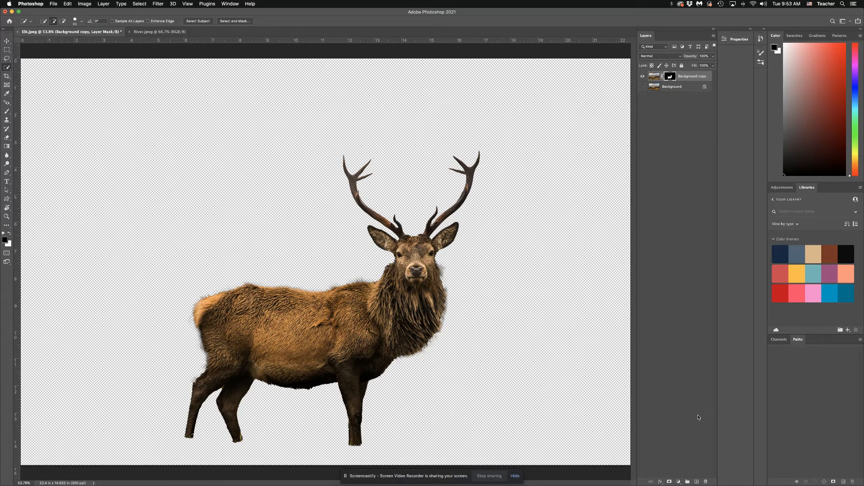
# - Create a white-filled layer named Background and place it directly beneath the masked elk layer
pyautogui.click(696, 483)
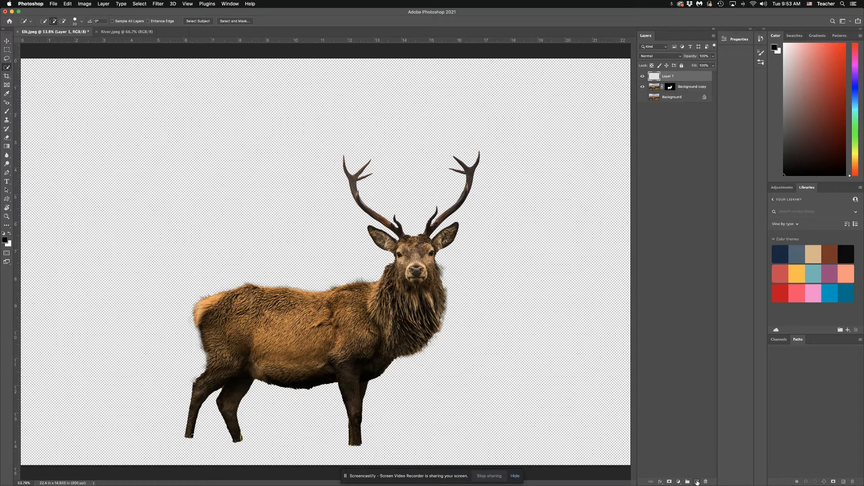
pyautogui.doubleClick(668, 76)
pyautogui.write('Background')
pyautogui.press('Return')
pyautogui.moveTo(689, 80); pyautogui.dragTo(680, 92)
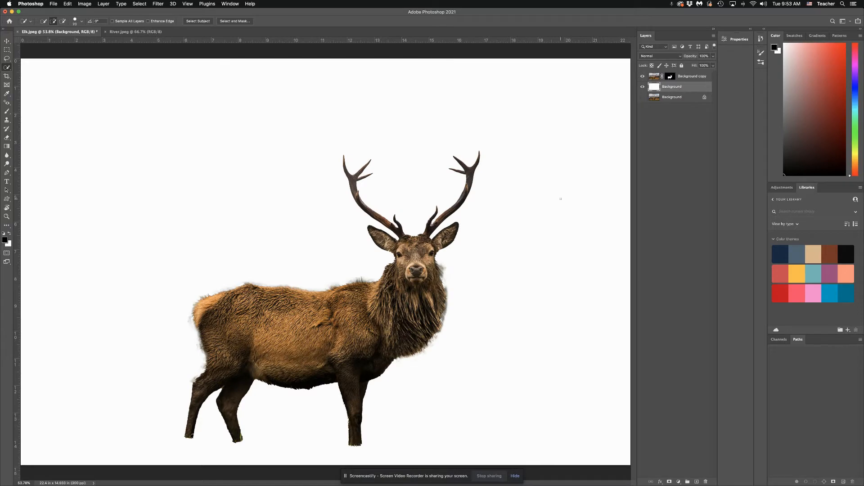
# - Copy the river photo from River.jpeg into the Elk.jpeg document with the Move tool
pyautogui.click(119, 33)
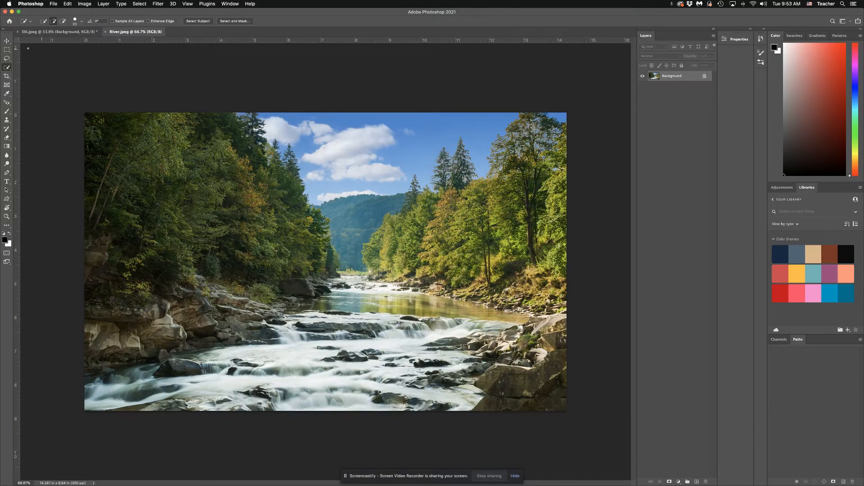
pyautogui.click(7, 41)
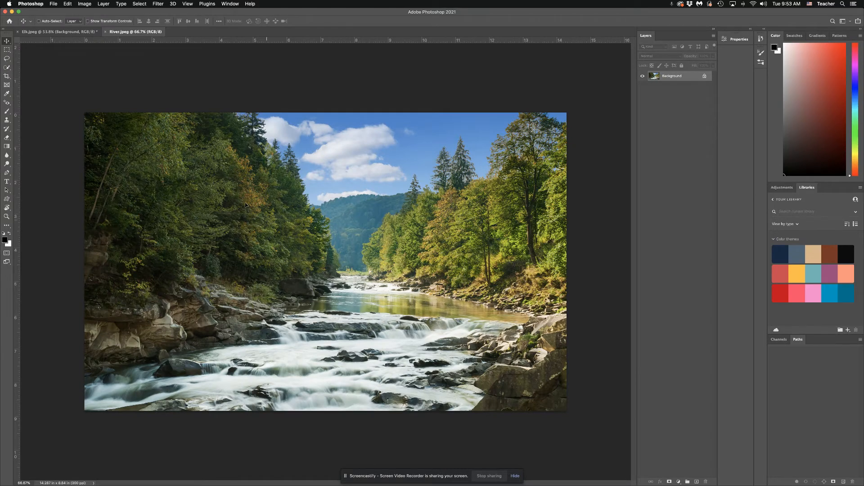
pyautogui.moveTo(251, 209); pyautogui.dragTo(59, 34)
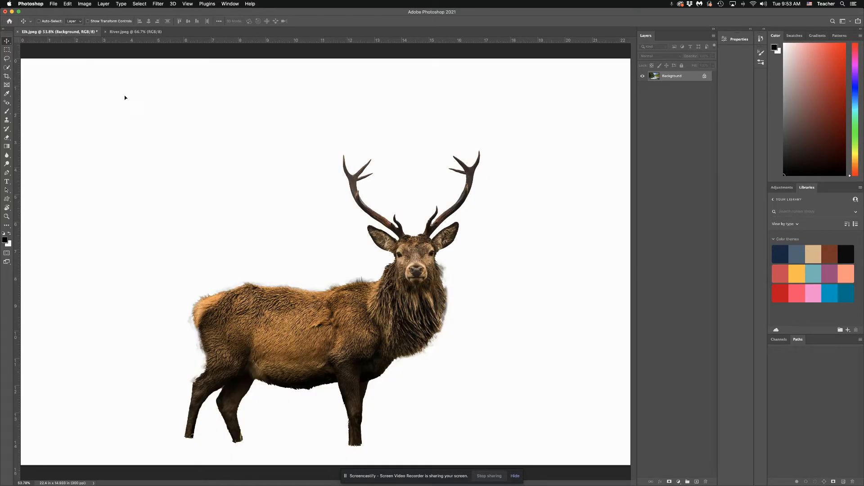
pyautogui.moveTo(270, 238); pyautogui.dragTo(293, 251)
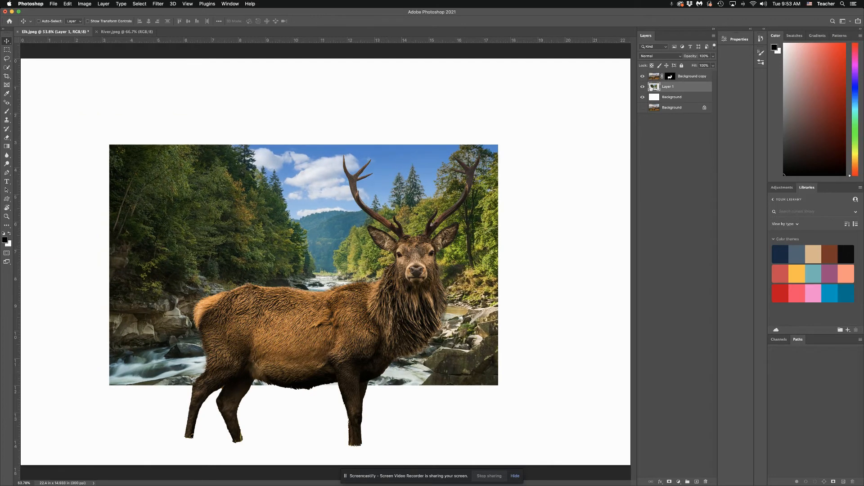
# - Place the river layer above the elk layer and enlarge it with Free Transform to cover the elk's body
pyautogui.moveTo(651, 89); pyautogui.dragTo(666, 73)
pyautogui.moveTo(381, 219); pyautogui.dragTo(386, 266)
pyautogui.press('super+t')
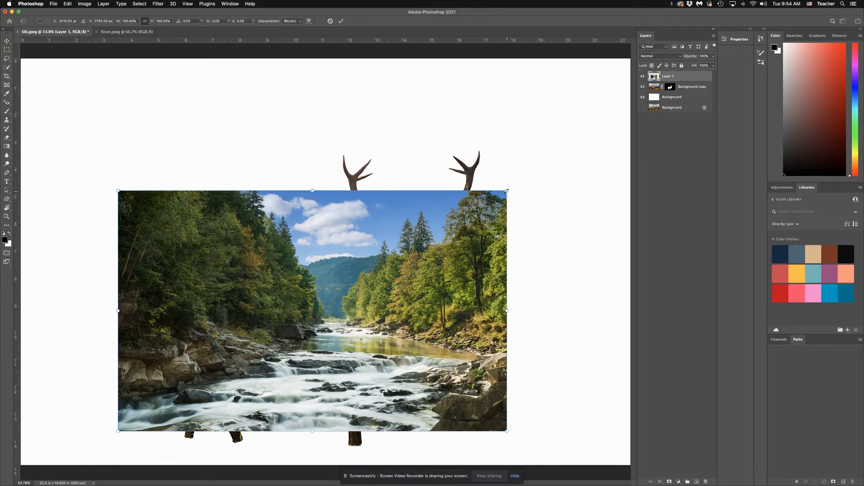
pyautogui.moveTo(507, 190); pyautogui.dragTo(581, 138)
pyautogui.moveTo(425, 225); pyautogui.dragTo(427, 215)
pyautogui.press('Return')
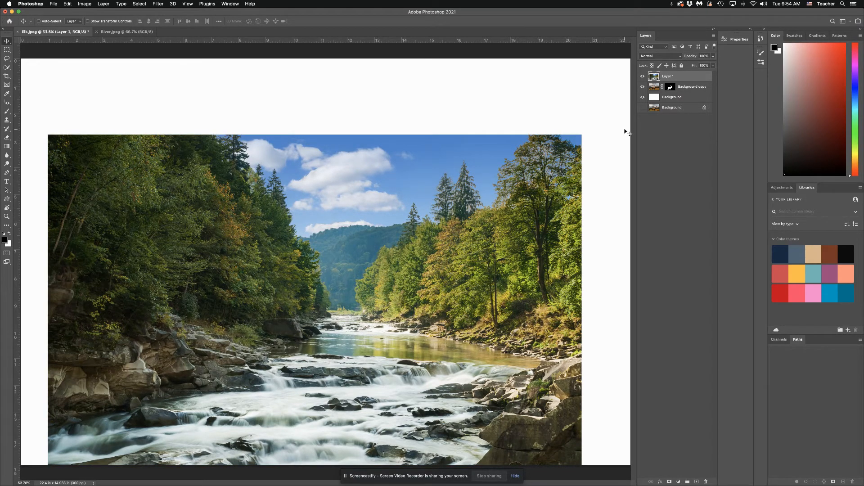
# - Rename the river photo's layer to "river" and clip it to the masked elk layer below
pyautogui.doubleClick(667, 78)
pyautogui.write('river')
pyautogui.press('Return')
pyautogui.keyDown('alt'); pyautogui.click(681, 79); pyautogui.keyUp('alt')
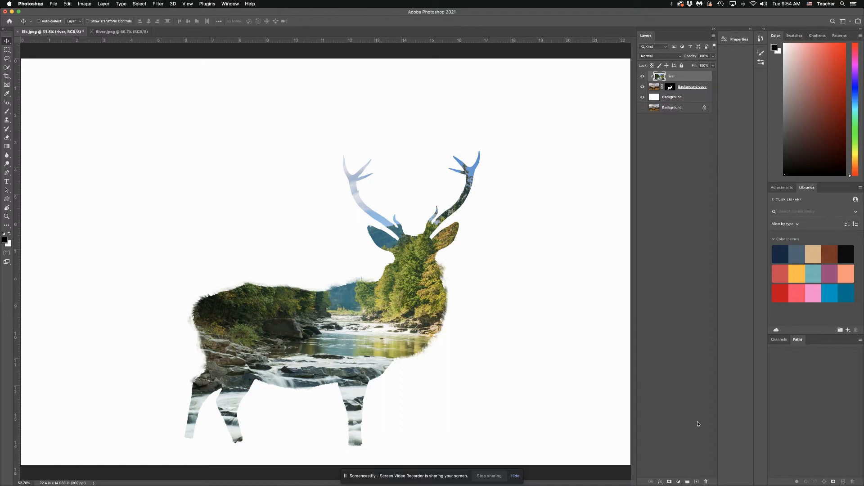
# - Add a layer mask to the river layer and set up a soft brush at 33% opacity
pyautogui.click(670, 481)
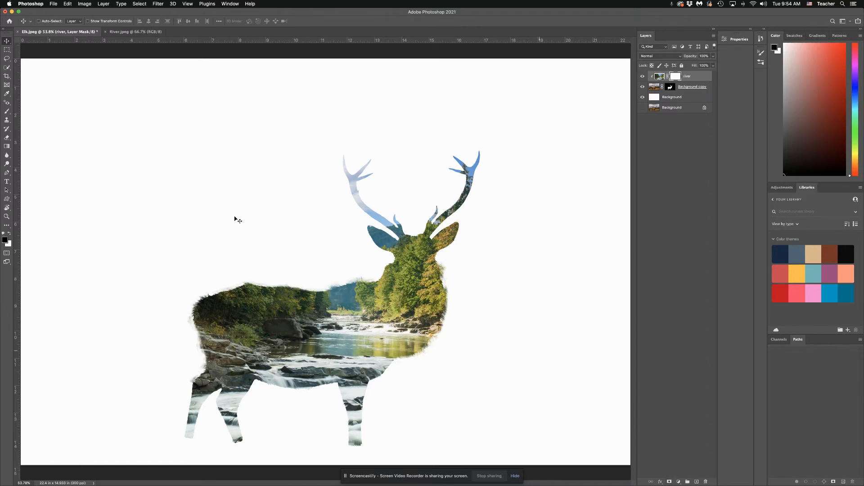
pyautogui.click(6, 112)
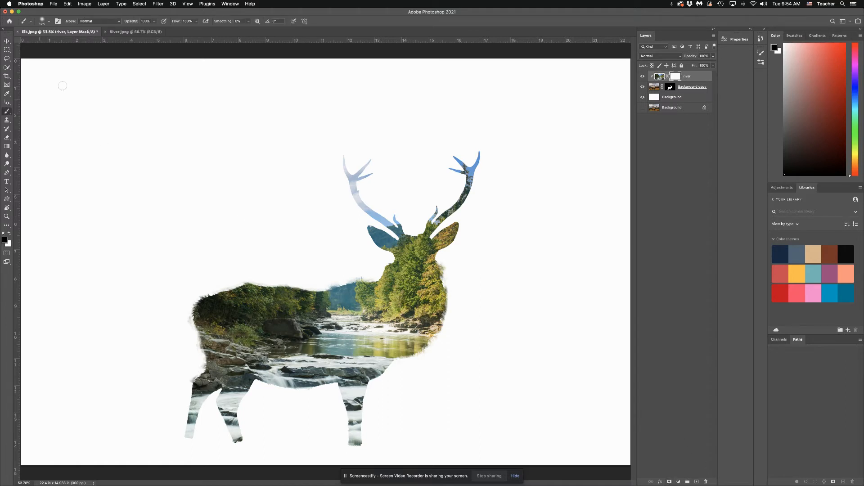
pyautogui.click(49, 21)
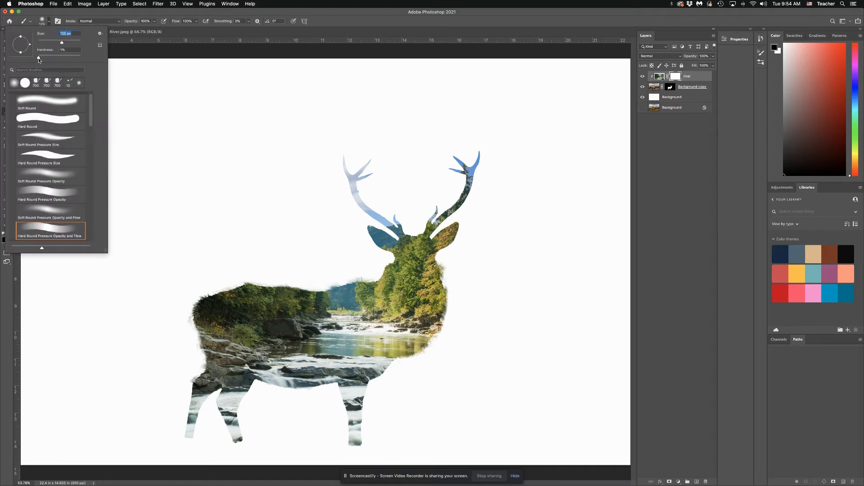
pyautogui.click(38, 58)
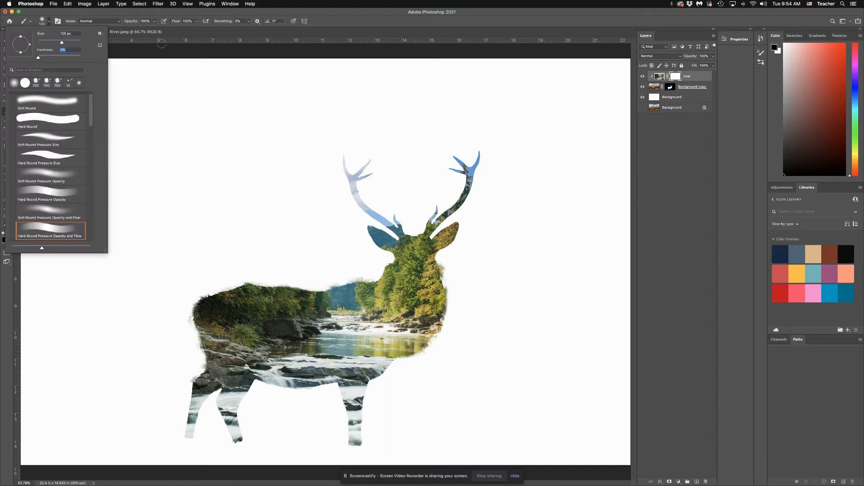
pyautogui.click(154, 21)
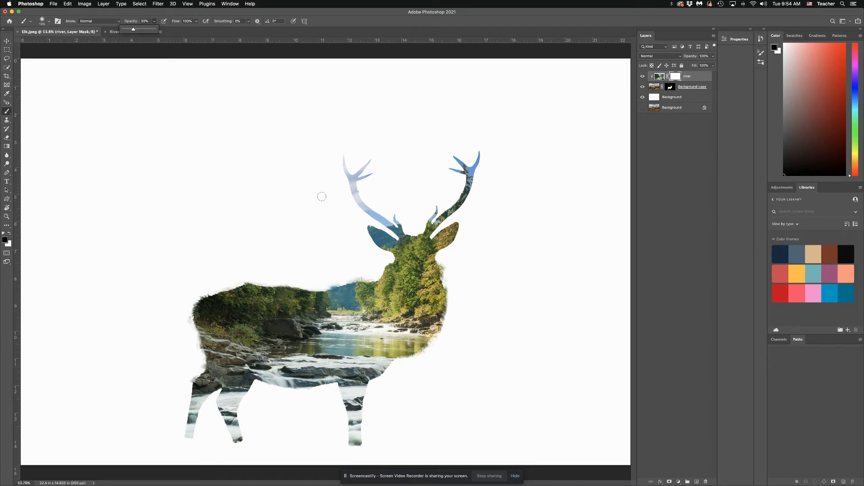
# - Enlarge the brush and paint black on the river mask to reveal the elk's antlers and face
pyautogui.press(']')
pyautogui.press(']')
pyautogui.press(']')
pyautogui.press(']')
pyautogui.press(']')
pyautogui.press(']')
pyautogui.press(']')
pyautogui.press(']')
pyautogui.press(']')
pyautogui.press(']')
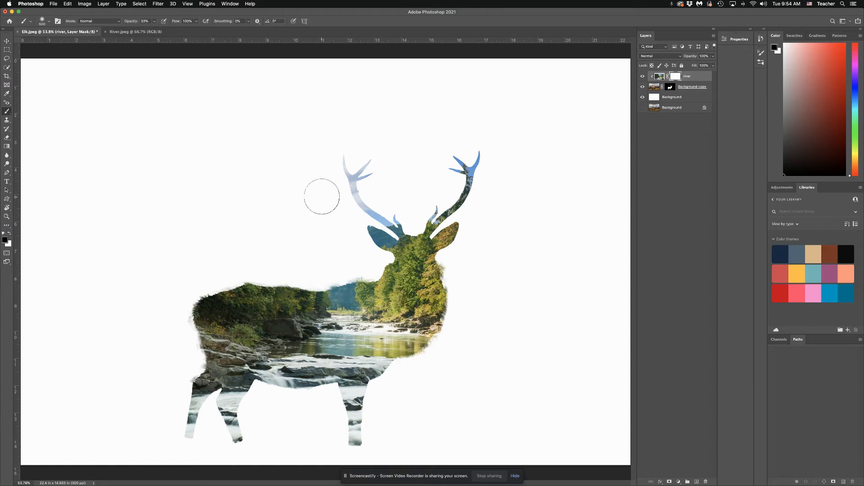
pyautogui.press(']')
pyautogui.press(']')
pyautogui.moveTo(326, 198)
pyautogui.mouseDown()
pyautogui.moveTo(396, 211)
pyautogui.moveTo(342, 217)
pyautogui.moveTo(416, 225)
pyautogui.moveTo(427, 252)
pyautogui.moveTo(411, 231)
pyautogui.moveTo(433, 234)
pyautogui.moveTo(433, 249)
pyautogui.moveTo(398, 262)
pyautogui.moveTo(437, 266)
pyautogui.moveTo(373, 259)
pyautogui.moveTo(439, 275)
pyautogui.mouseUp()
# - Reduce the brush size and paint white on the river mask to restore the sky over the antlers
pyautogui.press('[')
pyautogui.press('[')
pyautogui.press('[')
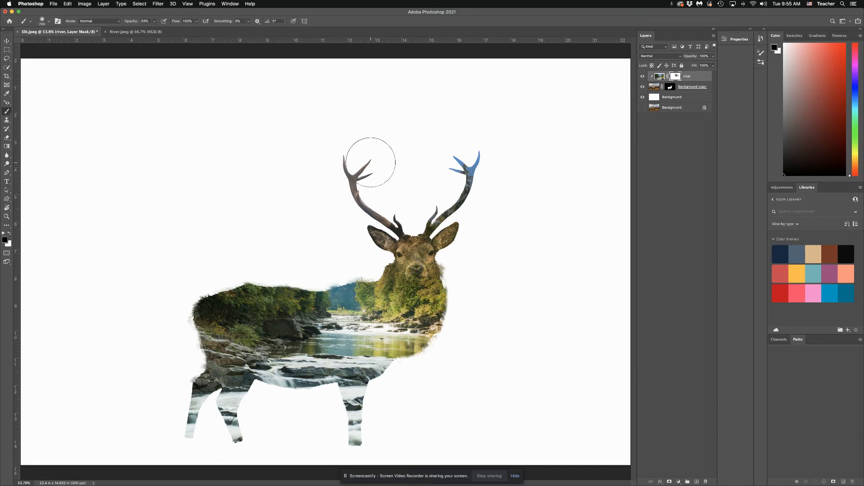
pyautogui.press('x')
pyautogui.moveTo(357, 150)
pyautogui.mouseDown()
pyautogui.moveTo(323, 167)
pyautogui.moveTo(379, 159)
pyautogui.moveTo(330, 166)
pyautogui.moveTo(376, 163)
pyautogui.moveTo(355, 155)
pyautogui.moveTo(371, 159)
pyautogui.moveTo(350, 158)
pyautogui.moveTo(367, 172)
pyautogui.moveTo(380, 163)
pyautogui.moveTo(343, 192)
pyautogui.mouseUp()
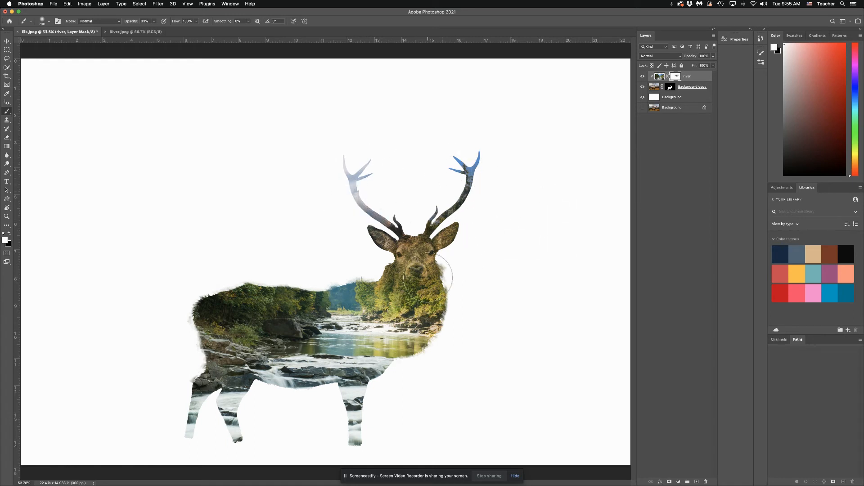
# - Paint black on the river mask over the elk's face, back and lower legs to blend in the original fur
pyautogui.press('x')
pyautogui.moveTo(428, 277)
pyautogui.mouseDown()
pyautogui.moveTo(334, 270)
pyautogui.moveTo(316, 288)
pyautogui.moveTo(236, 302)
pyautogui.moveTo(360, 311)
pyautogui.moveTo(247, 327)
pyautogui.moveTo(209, 344)
pyautogui.mouseUp()
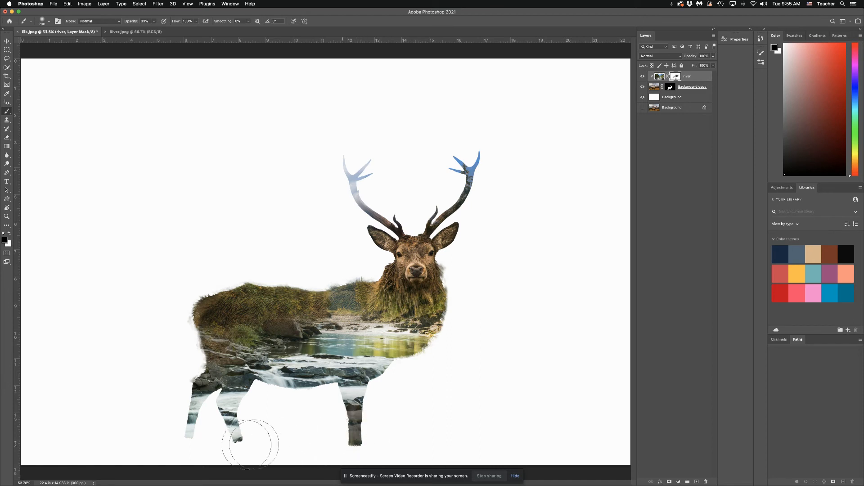
pyautogui.moveTo(328, 440)
pyautogui.mouseDown()
pyautogui.moveTo(228, 419)
pyautogui.moveTo(212, 428)
pyautogui.moveTo(153, 406)
pyautogui.moveTo(242, 435)
pyautogui.moveTo(185, 414)
pyautogui.mouseUp()
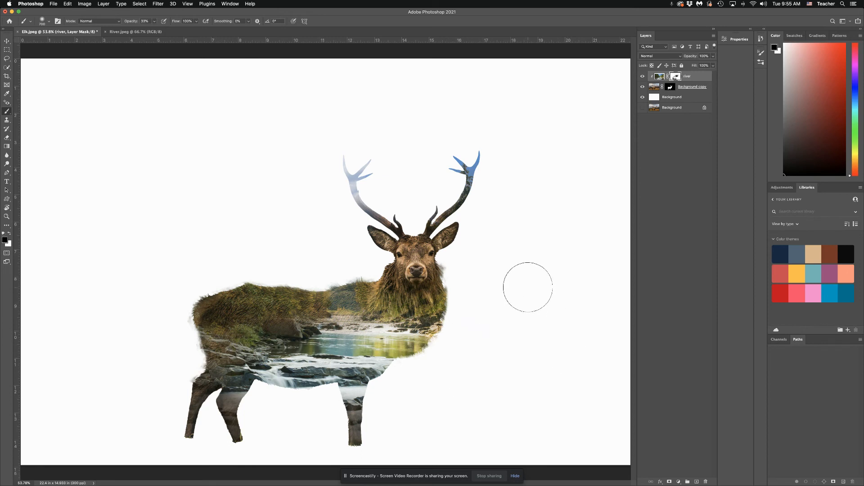
# - Add a clipped Black & White adjustment layer directly above the masked elk layer
pyautogui.click(656, 88)
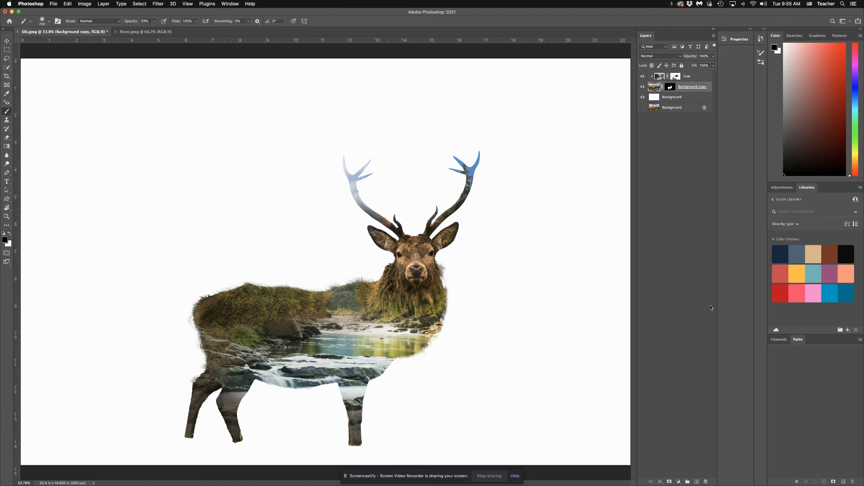
pyautogui.click(679, 482)
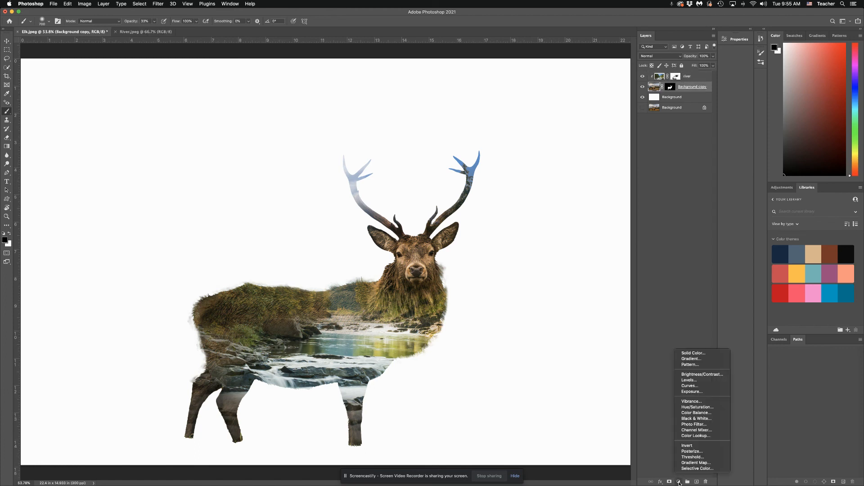
pyautogui.click(693, 419)
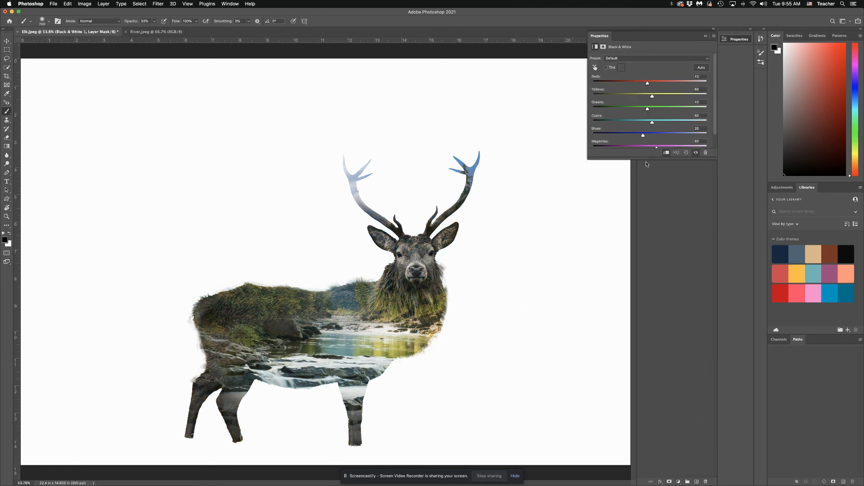
pyautogui.click(706, 36)
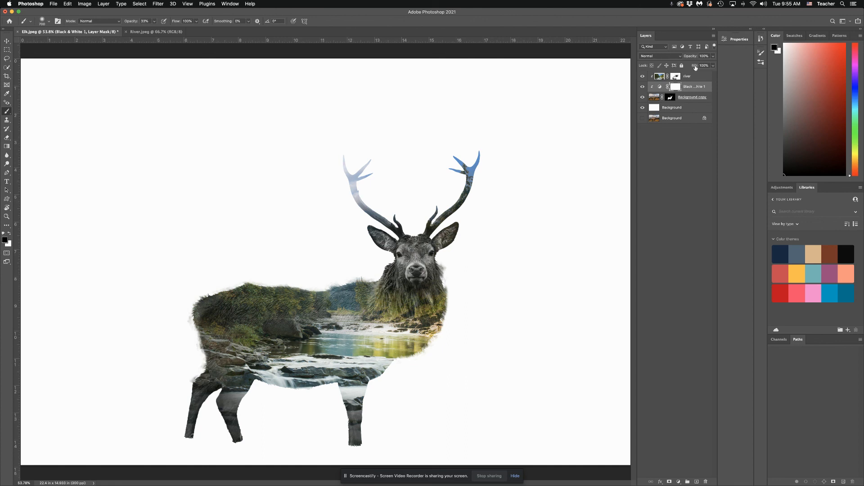
# - Lower the opacity of the Black & White adjustment layer
pyautogui.click(713, 56)
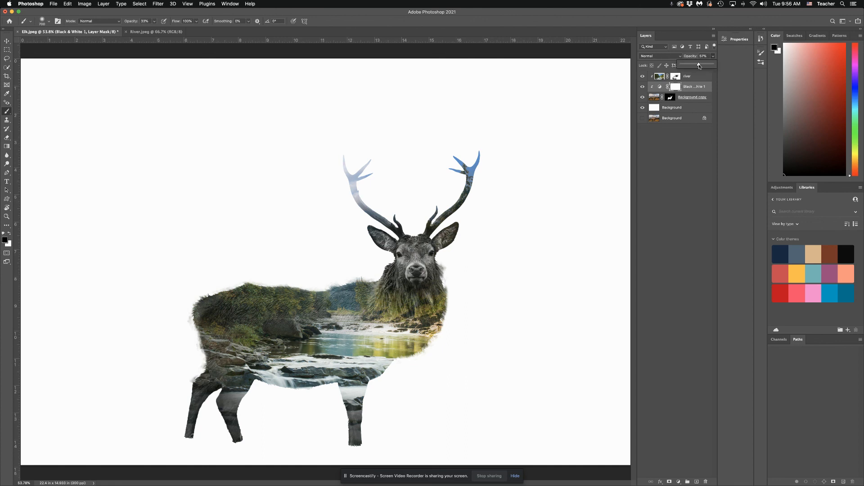